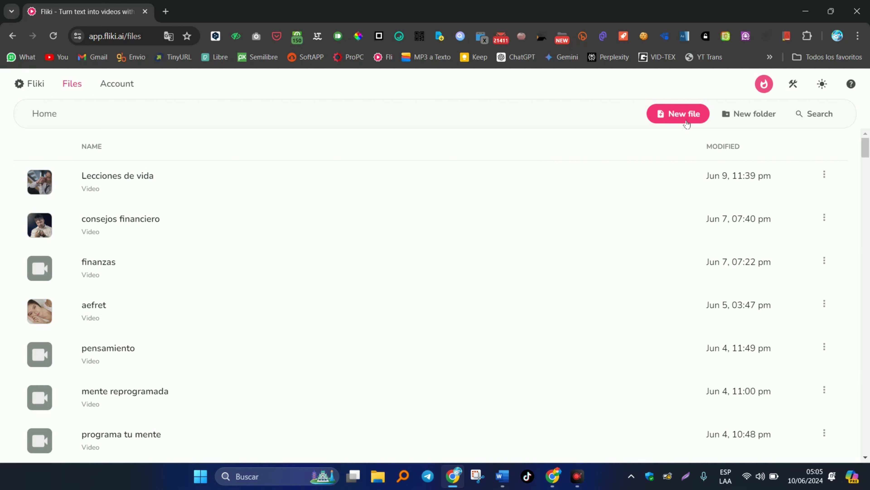
# - Translate the Fliki files page into Spanish
pyautogui.rightClick(560, 117)
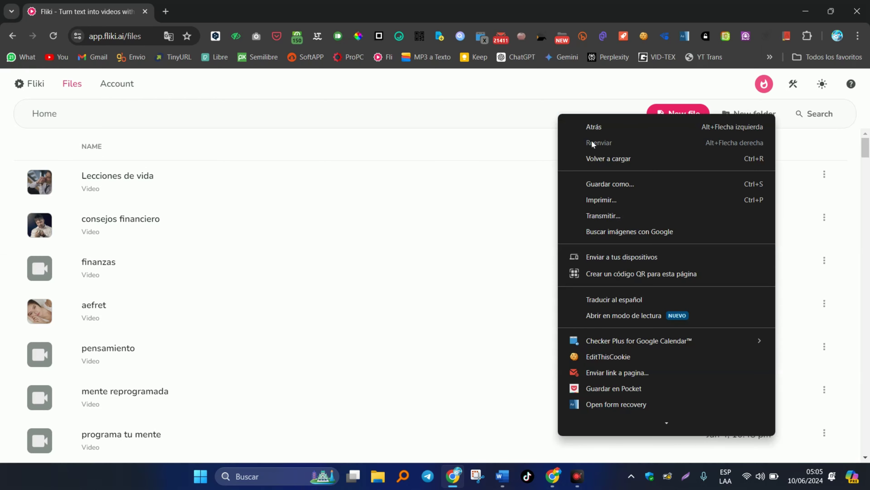
pyautogui.click(609, 299)
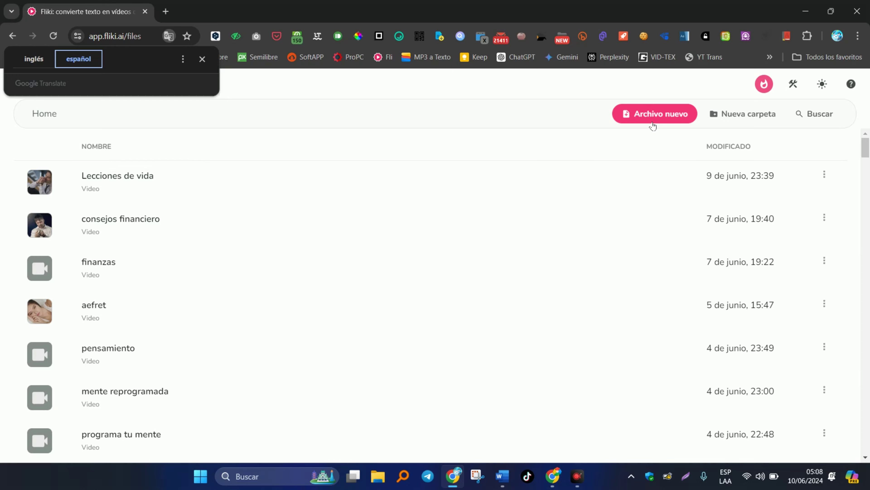
# - Create a new video file named "adversidad" with the Paisaje (16:9) aspect ratio, starting from Archivo vacío
pyautogui.click(653, 122)
pyautogui.write('adversidad')
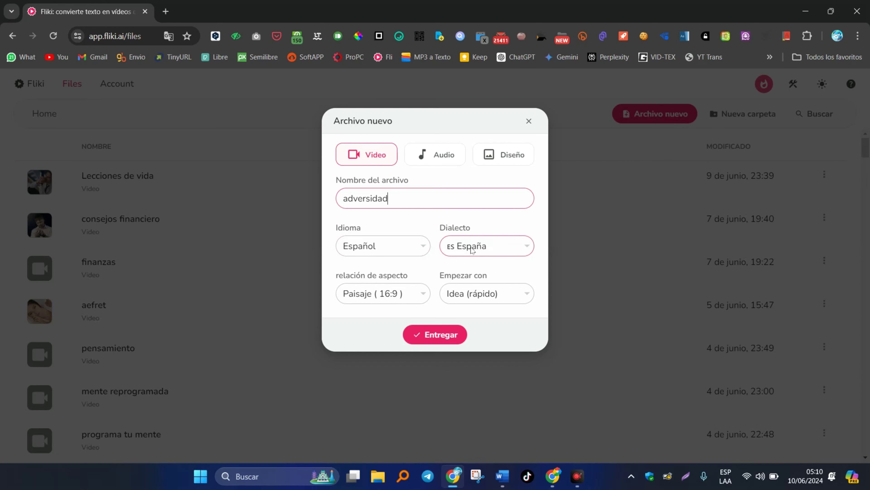
pyautogui.click(413, 301)
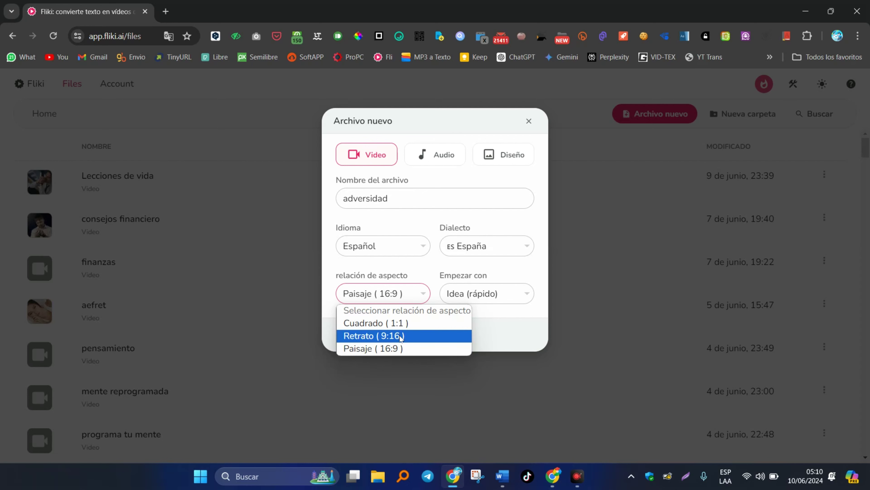
pyautogui.click(390, 348)
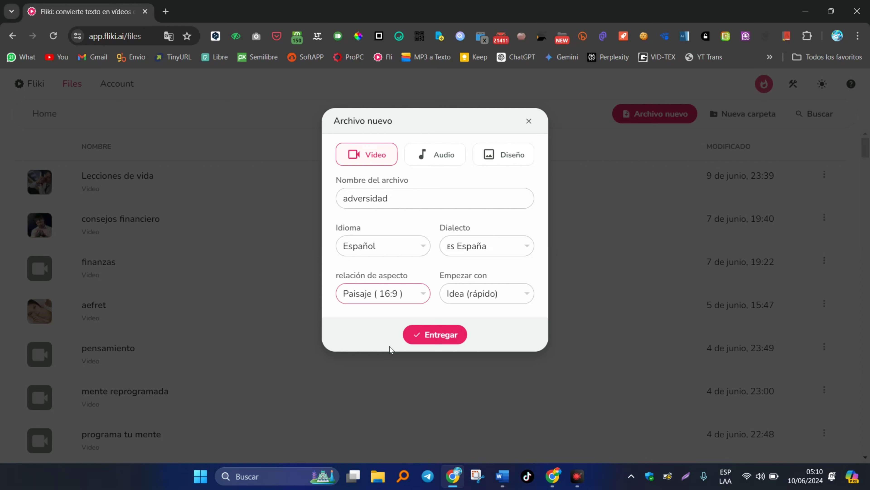
pyautogui.click(494, 299)
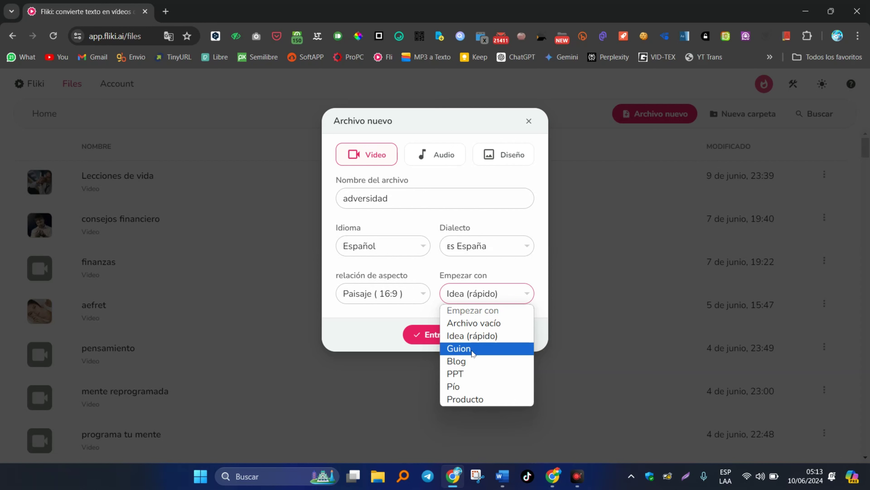
pyautogui.click(489, 327)
pyautogui.click(445, 337)
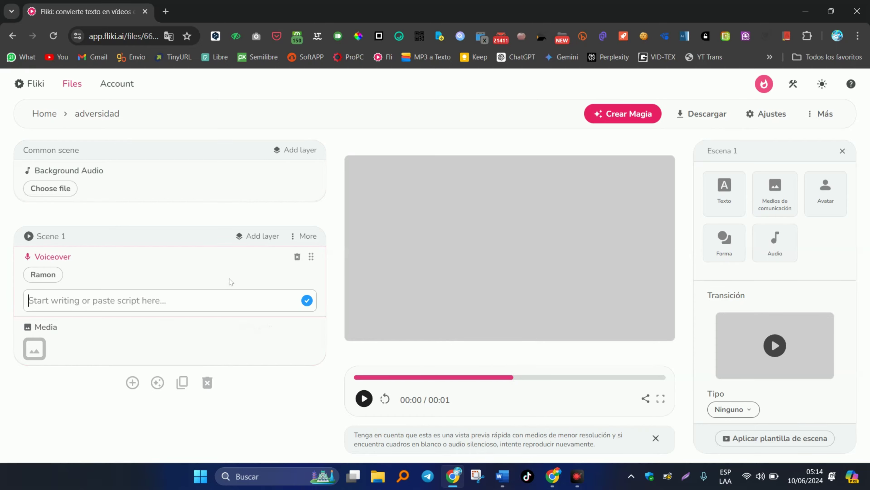
# - Switch to the Word document and copy the seven paragraphs from "La vida es una serie de altibajos" through "aprender de ellos"
pyautogui.click(502, 475)
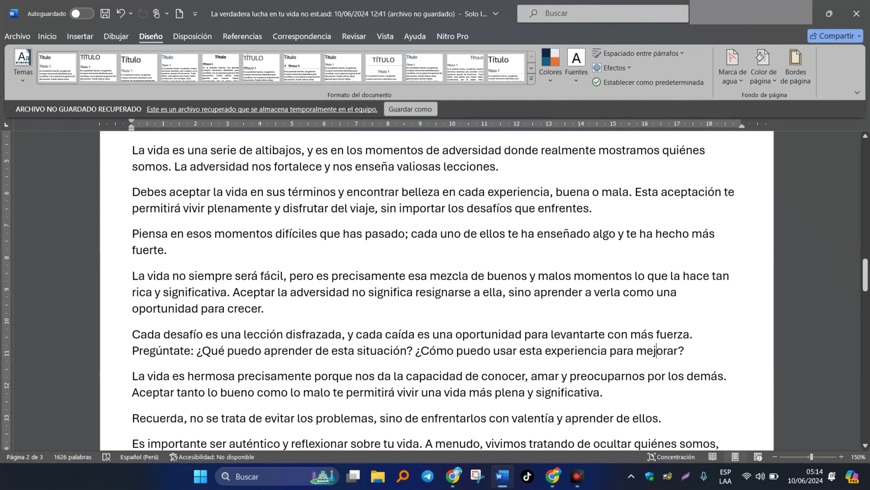
pyautogui.click(133, 150)
pyautogui.moveTo(133, 150); pyautogui.dragTo(672, 417)
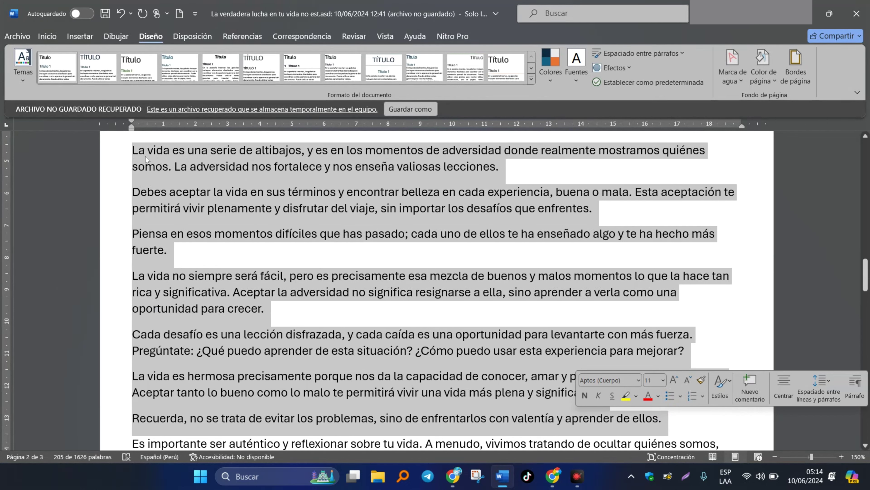
pyautogui.rightClick(292, 202)
pyautogui.click(310, 225)
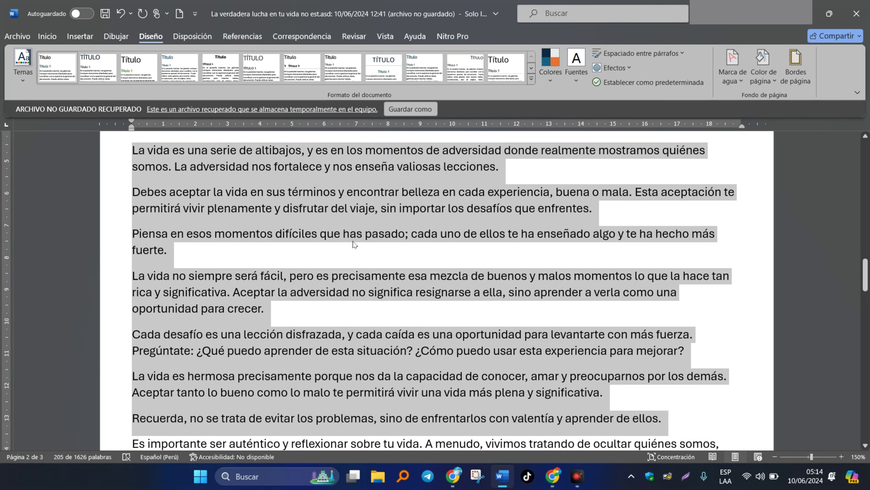
# - Switch back to Fliki and paste the copied script into the scene 1 voiceover, splitting its paragraphs into separate scenes
pyautogui.click(453, 475)
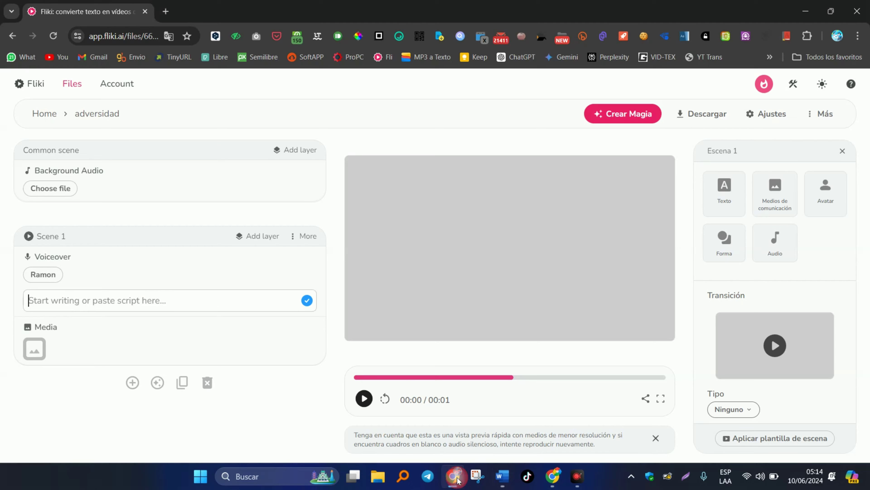
pyautogui.click(49, 302)
pyautogui.rightClick(50, 303)
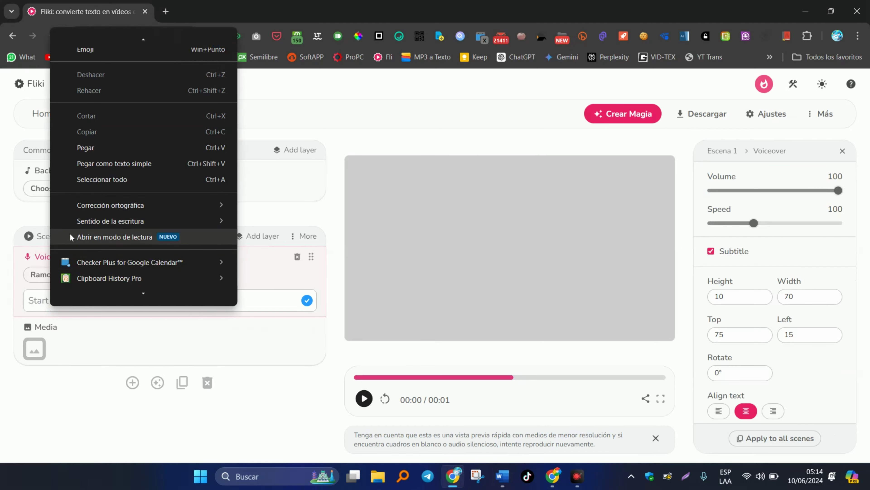
pyautogui.click(89, 147)
pyautogui.click(410, 193)
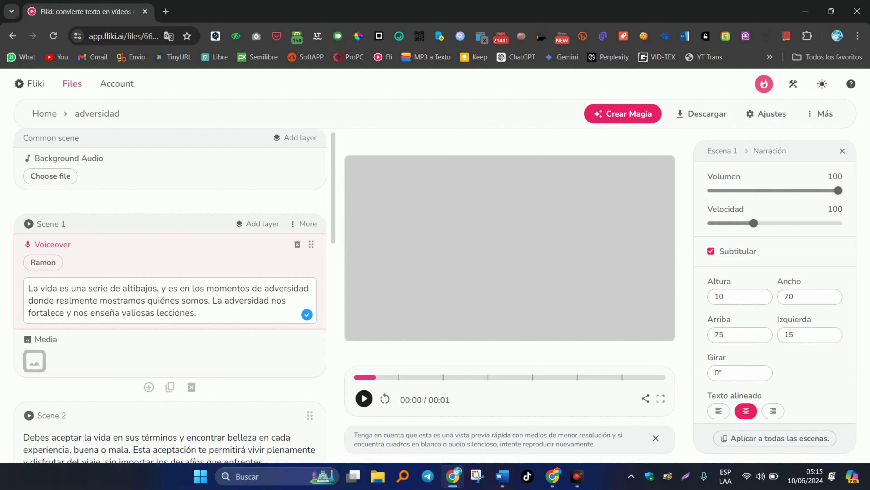
# - Review the voiceover text of the scenes made from the script, from scene 1 through scene 7
pyautogui.moveTo(33, 364)
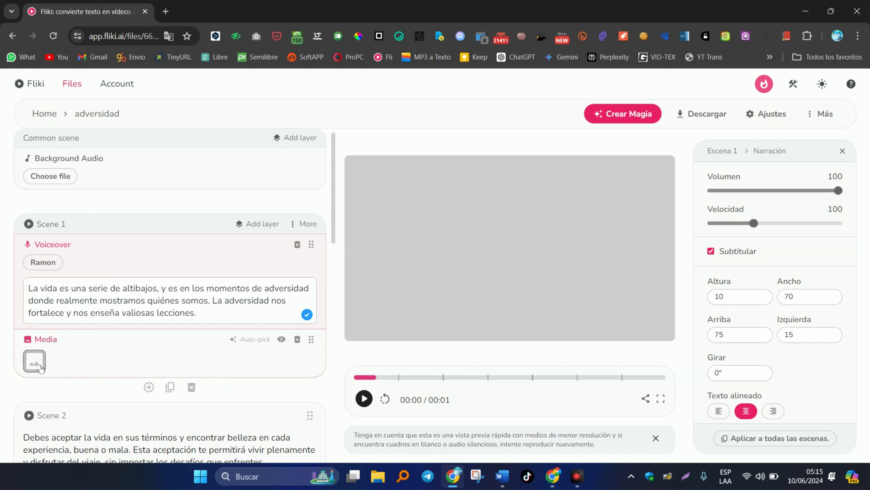
pyautogui.scroll(-6, 84, 230)
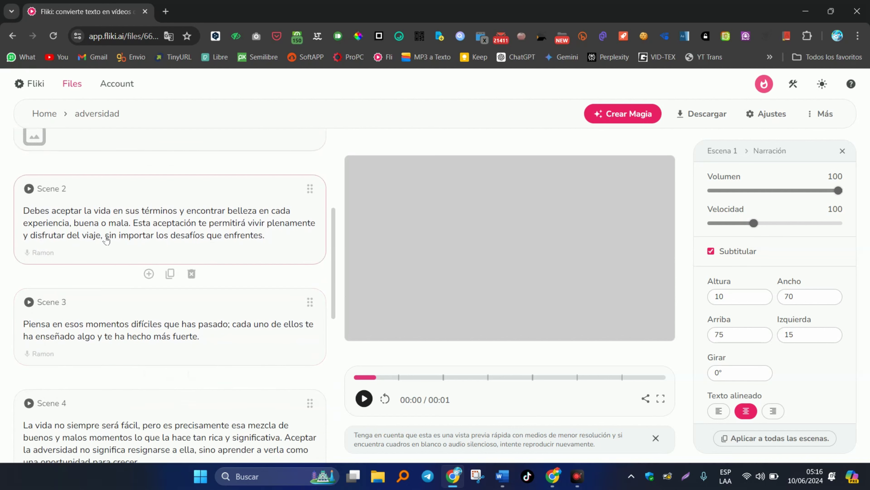
pyautogui.scroll(-1, 66, 354)
pyautogui.scroll(-10, 66, 354)
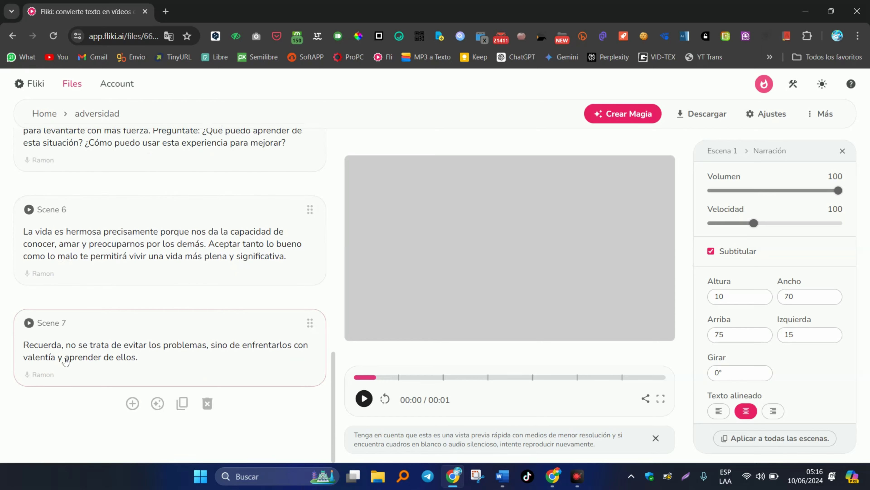
pyautogui.click(99, 344)
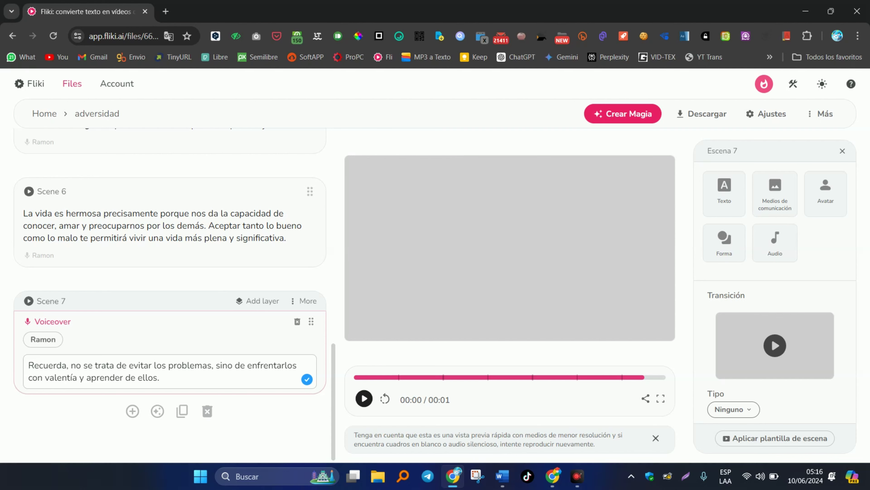
pyautogui.scroll(10, 144, 359)
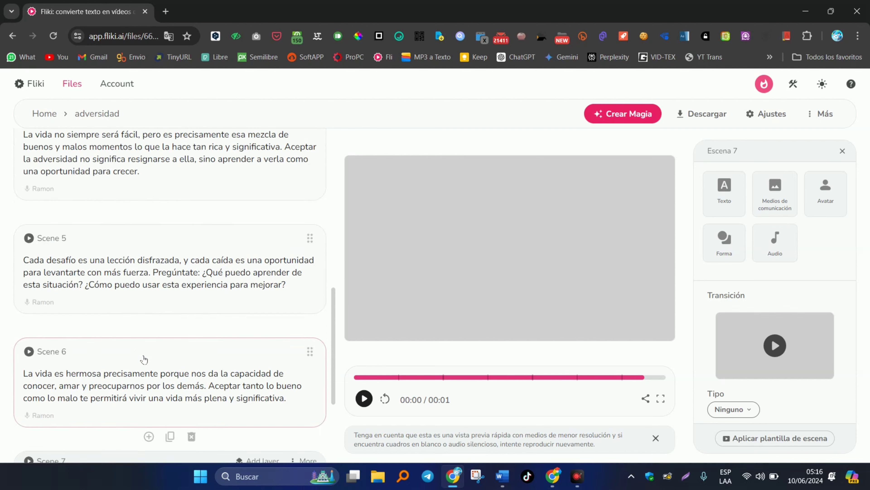
pyautogui.scroll(5, 144, 359)
# - Fill scene 1's media with the stock library video of the pensive woman contemplating decisions
pyautogui.click(86, 168)
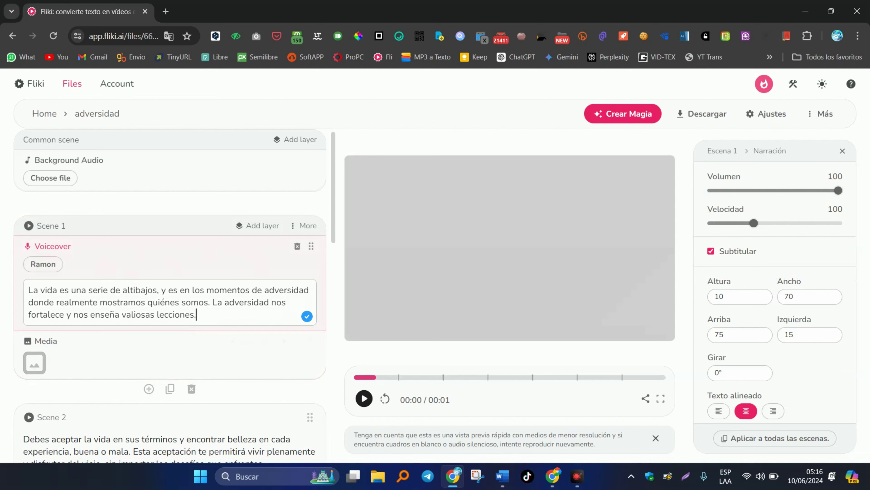
pyautogui.scroll(-3, 108, 279)
pyautogui.click(34, 249)
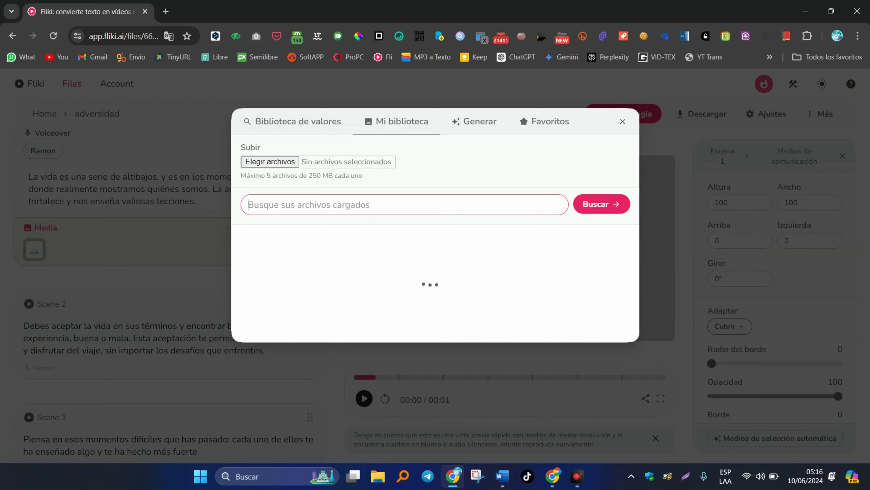
pyautogui.click(309, 126)
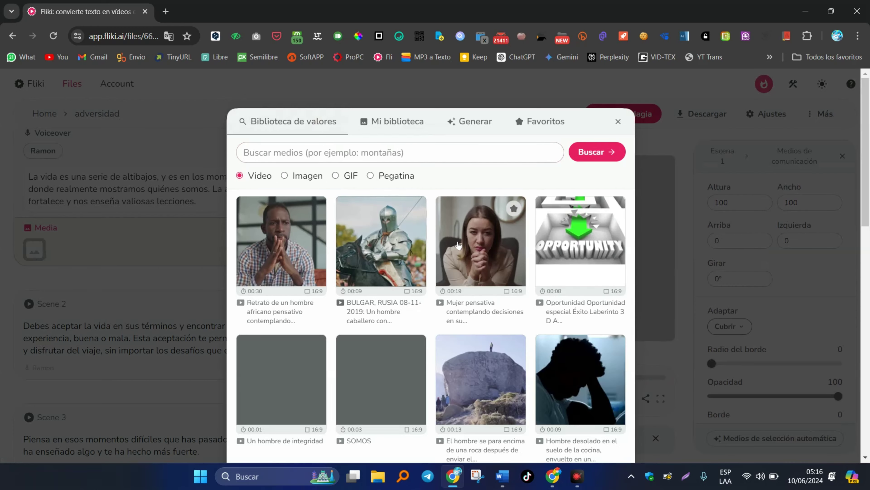
pyautogui.click(473, 256)
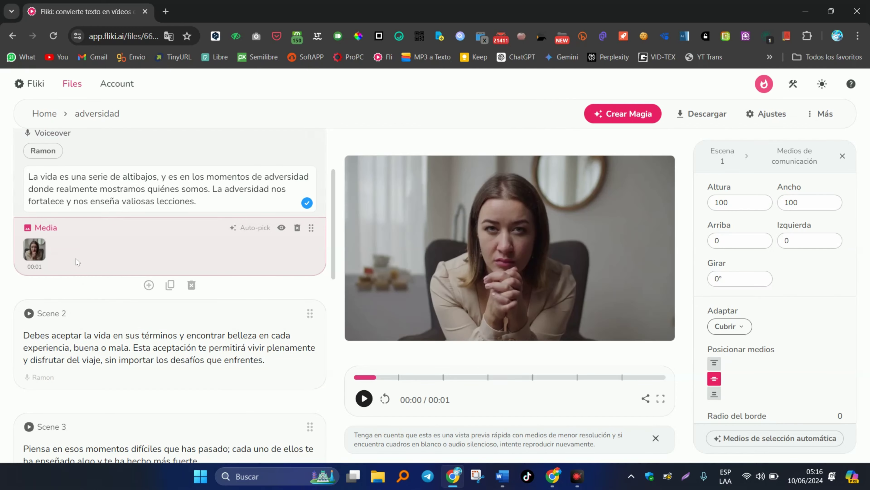
# - Add a media layer to scene 2 using the stock video of the guy in a light shirt at group therapy
pyautogui.scroll(-3, 77, 262)
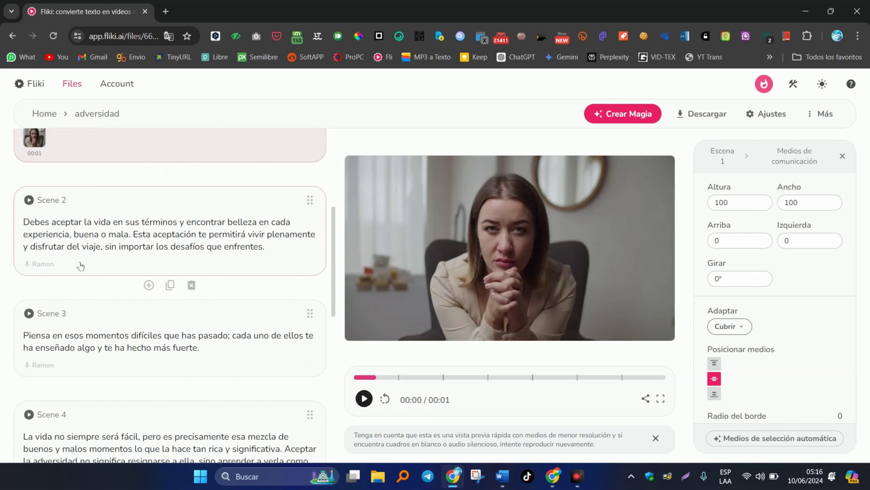
pyautogui.click(107, 228)
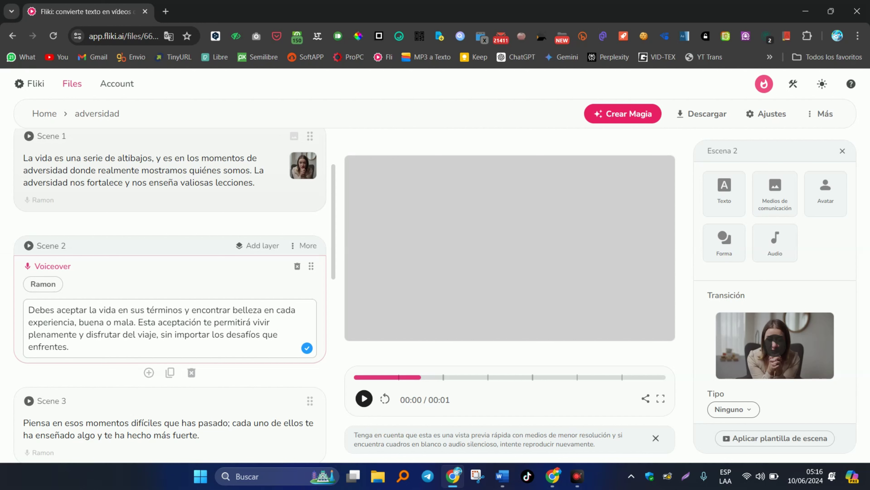
pyautogui.click(260, 247)
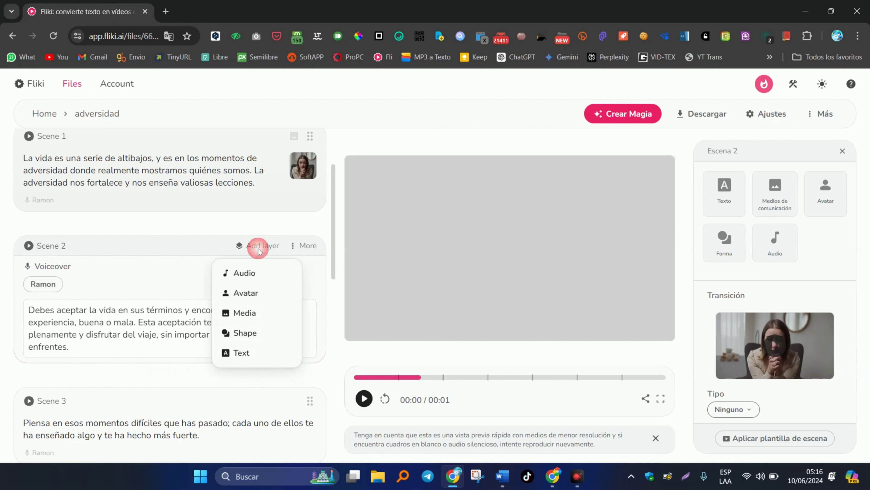
pyautogui.click(248, 313)
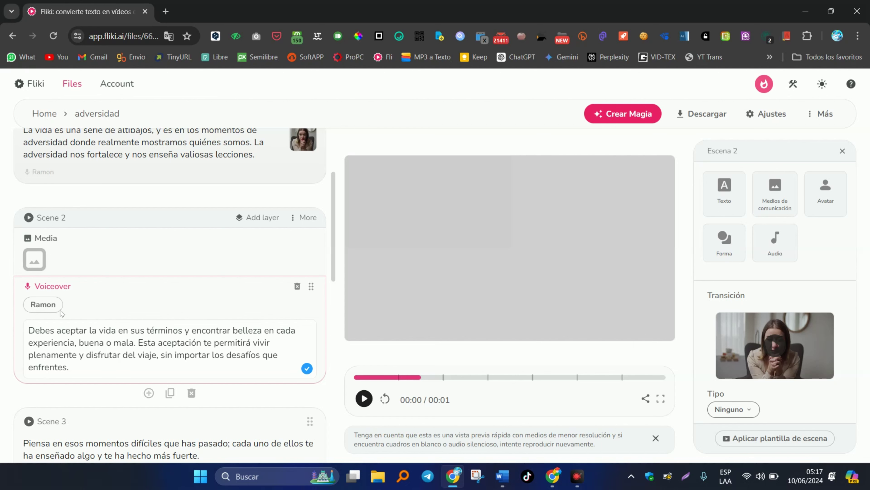
pyautogui.click(34, 260)
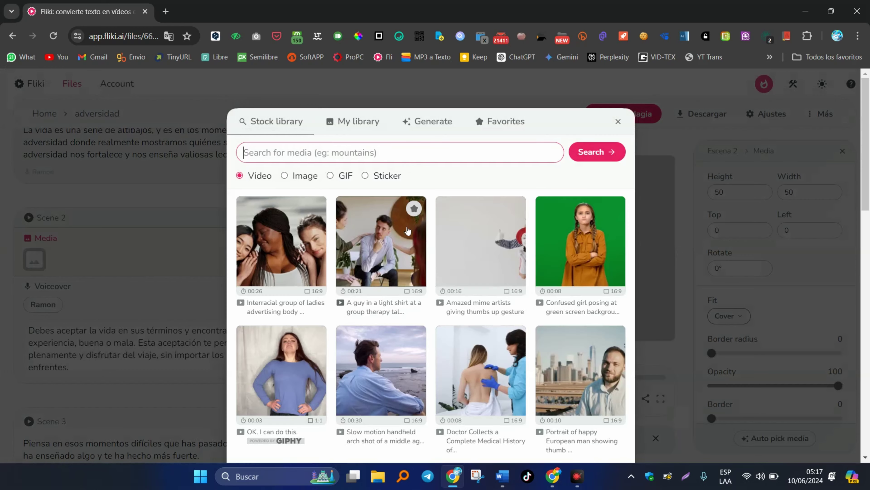
pyautogui.click(383, 255)
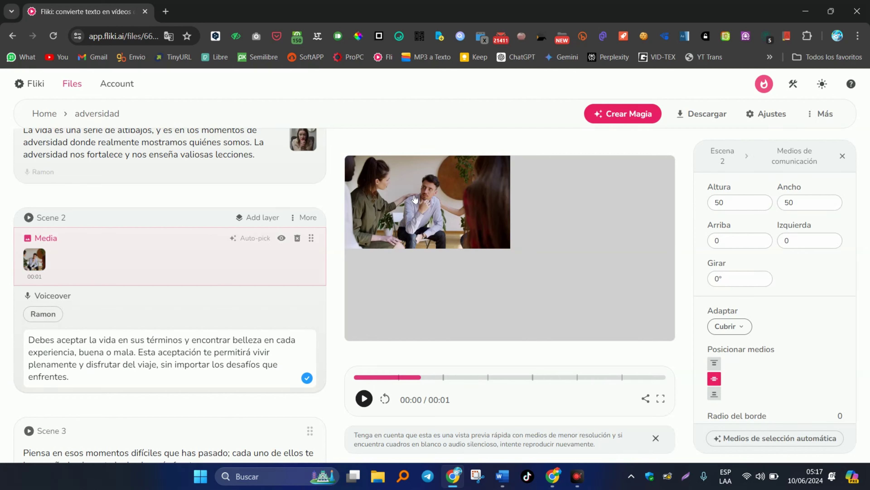
# - Enlarge scene 2's video to cover the whole frame, about 102 wide and 108 high
pyautogui.click(416, 199)
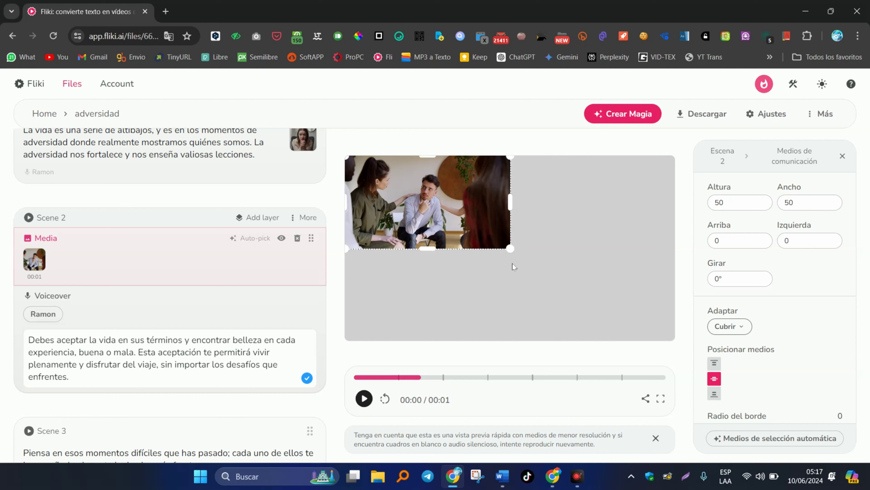
pyautogui.moveTo(509, 248); pyautogui.dragTo(683, 360)
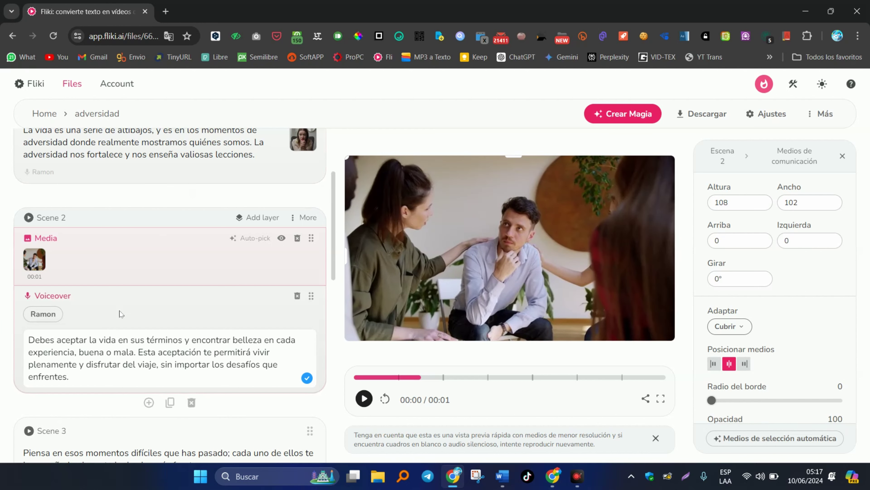
pyautogui.scroll(-4, 120, 314)
pyautogui.scroll(-2, 120, 314)
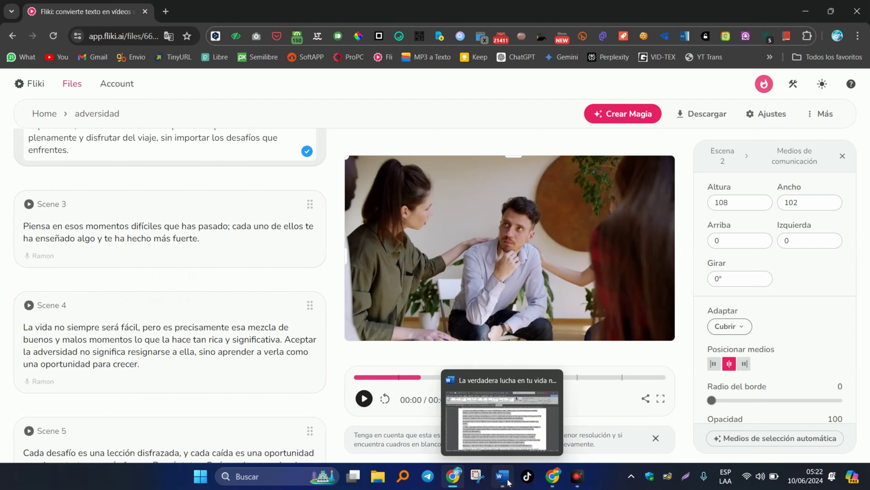
pyautogui.click(508, 482)
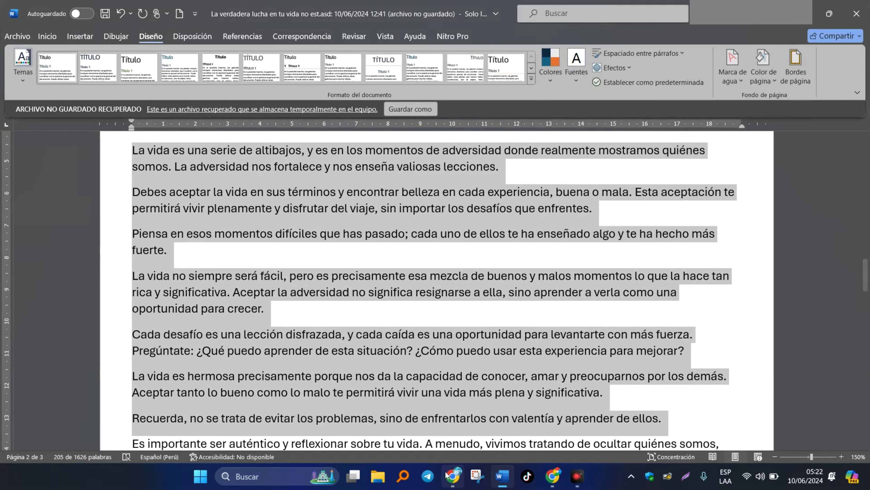
pyautogui.click(453, 476)
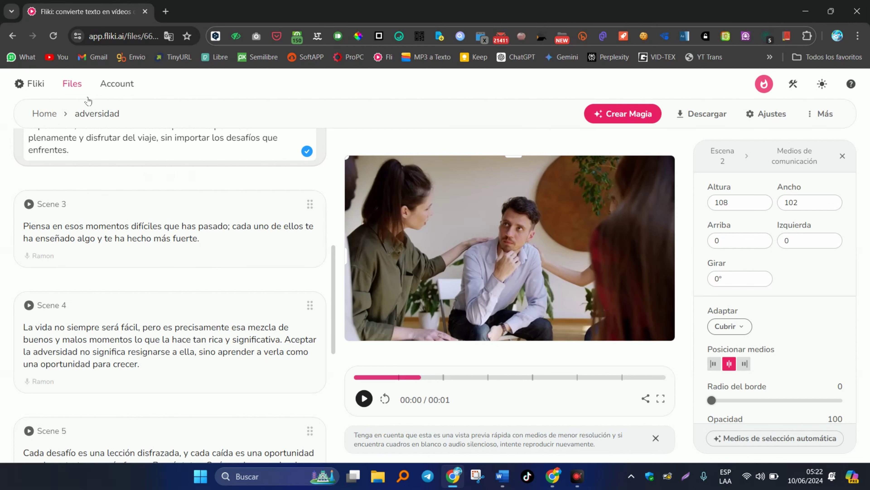
# - Create a new video file named adversidad2 from the files list, set to start with Guion
pyautogui.click(75, 89)
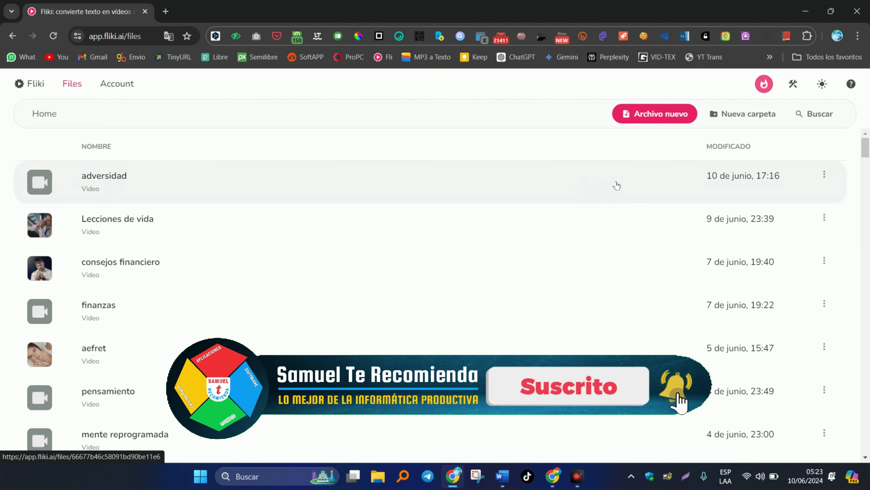
pyautogui.click(647, 116)
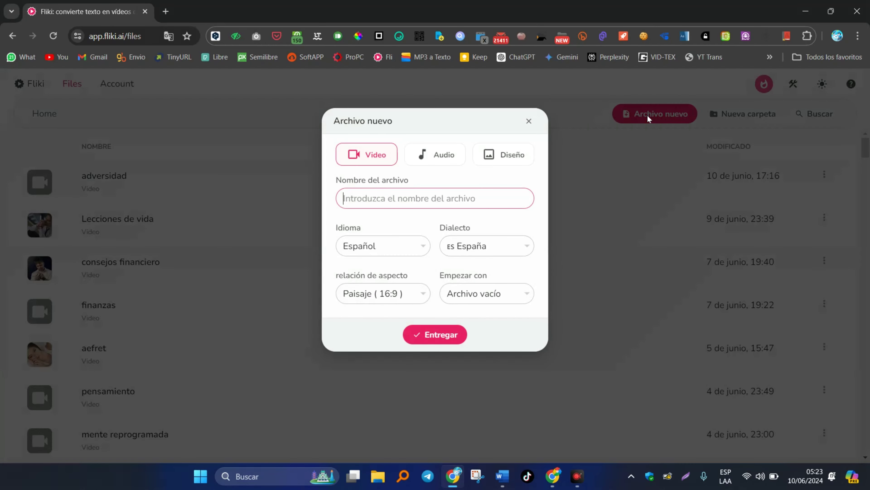
pyautogui.write('adversidad2')
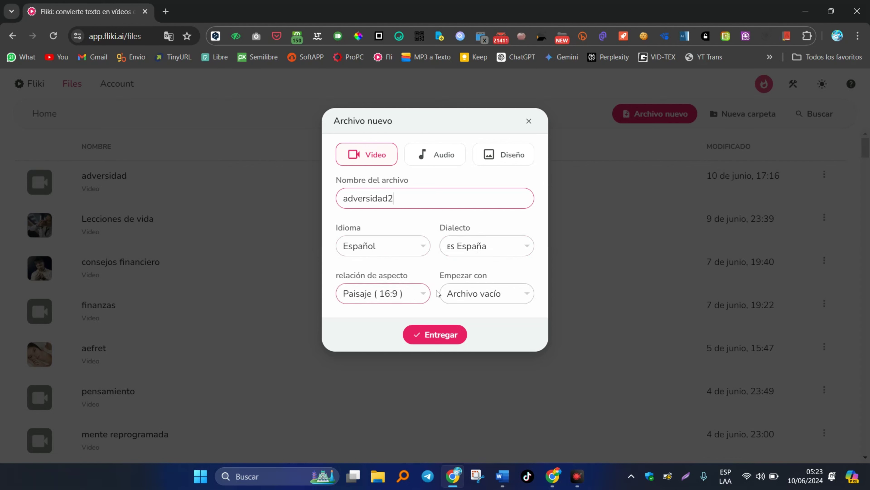
pyautogui.click(477, 295)
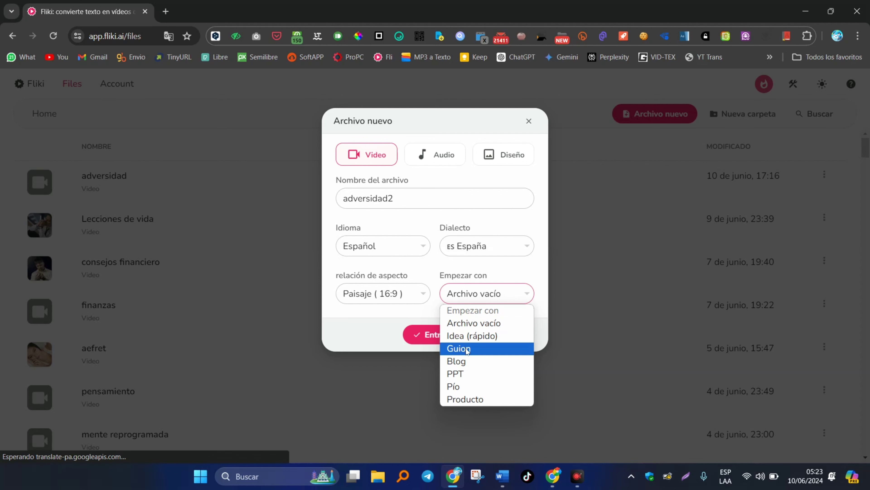
pyautogui.click(479, 348)
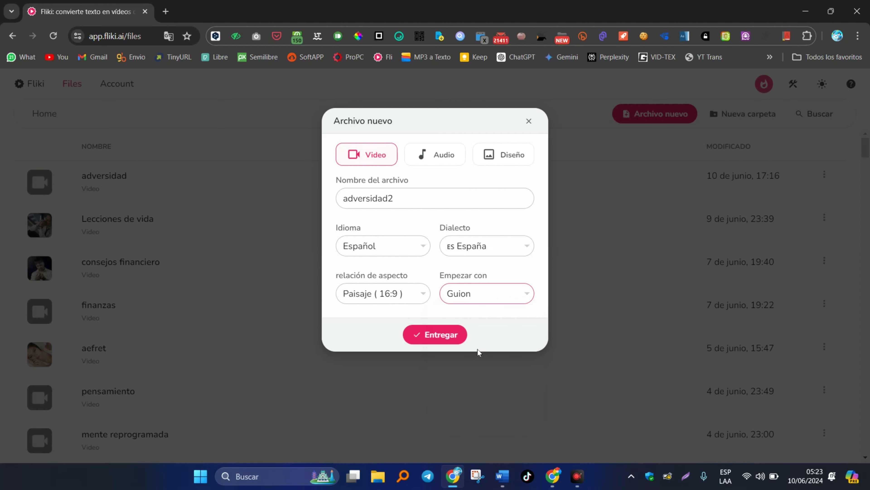
pyautogui.click(445, 335)
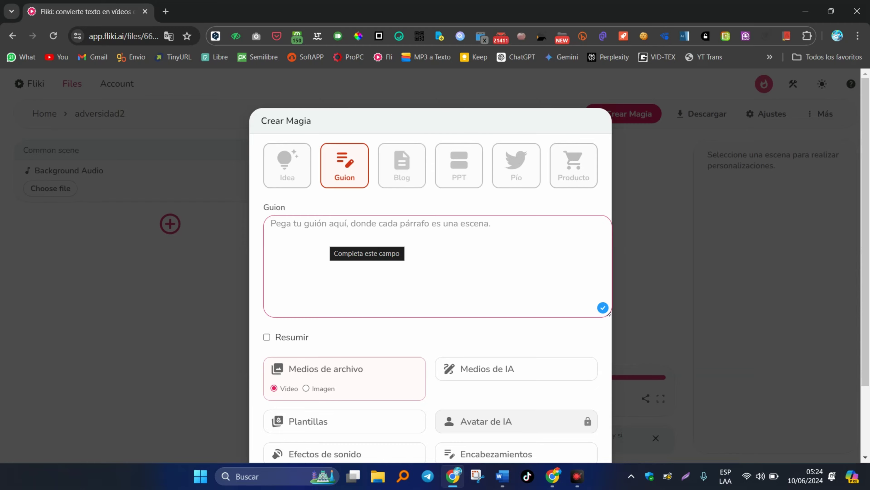
# - Copy the selected script paragraphs from Word into Fliki's Guion field and generate the scenes with archive video media
pyautogui.click(502, 476)
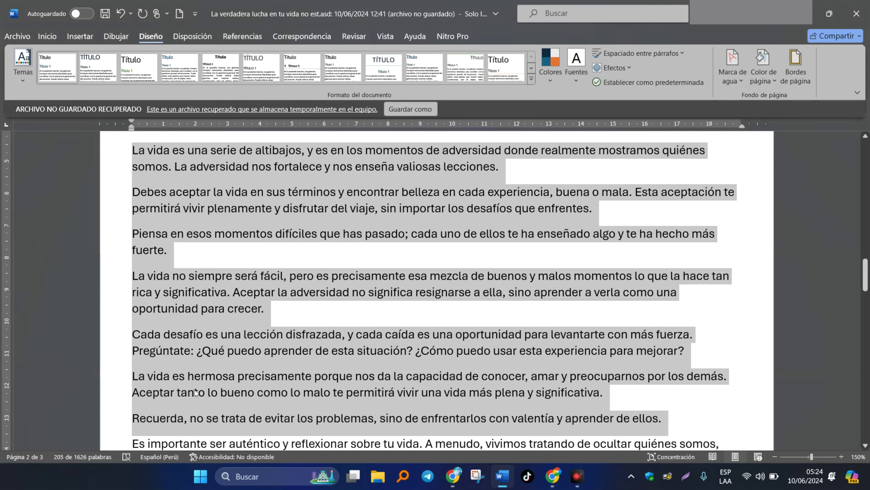
pyautogui.rightClick(188, 370)
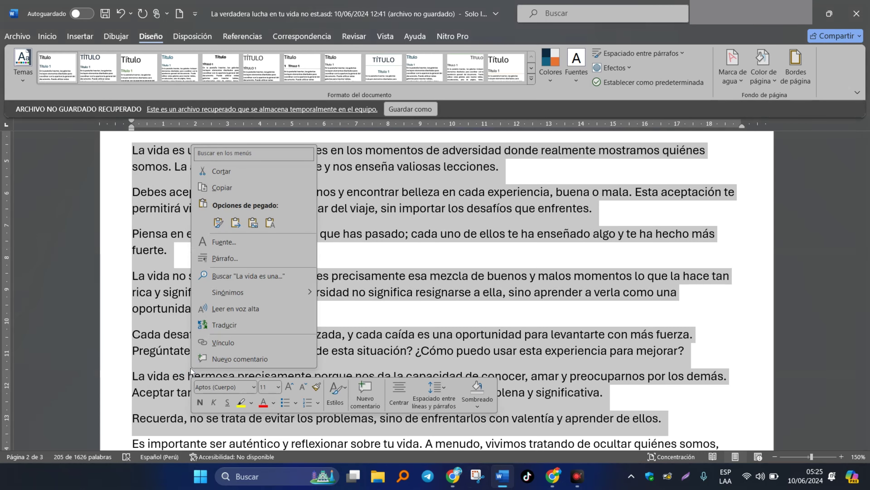
pyautogui.click(206, 188)
pyautogui.click(452, 476)
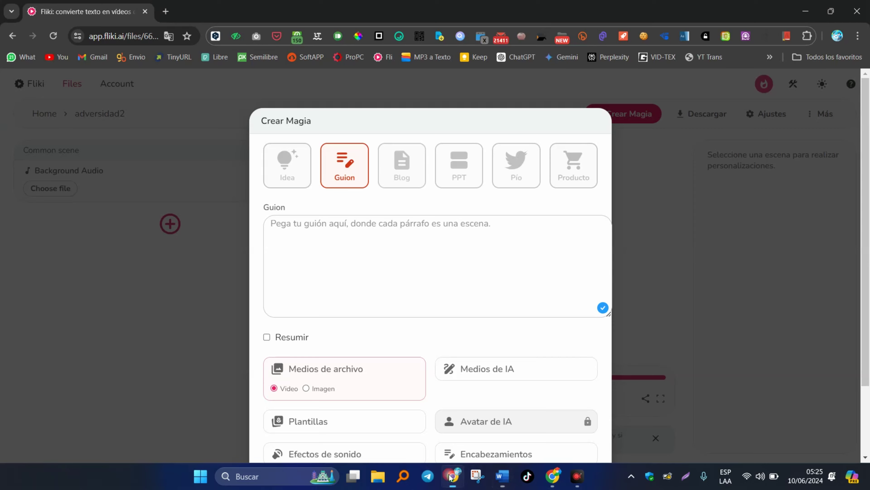
pyautogui.rightClick(305, 230)
pyautogui.click(350, 340)
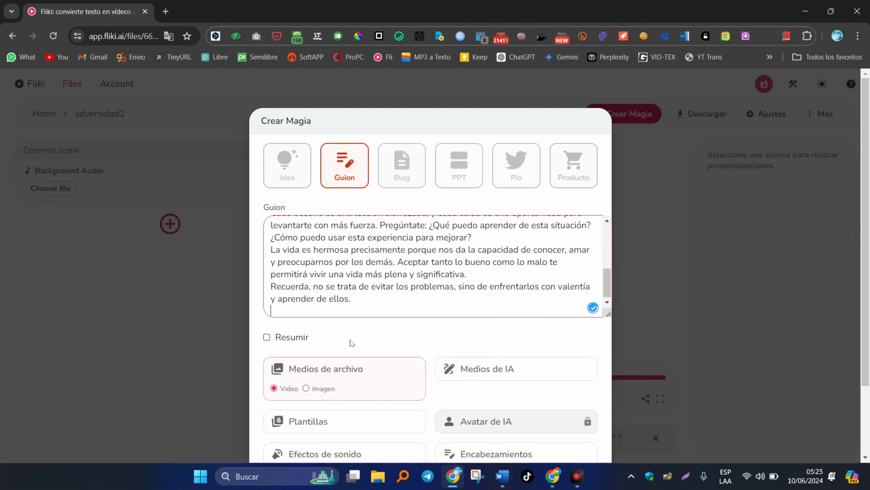
pyautogui.scroll(-3, 863, 191)
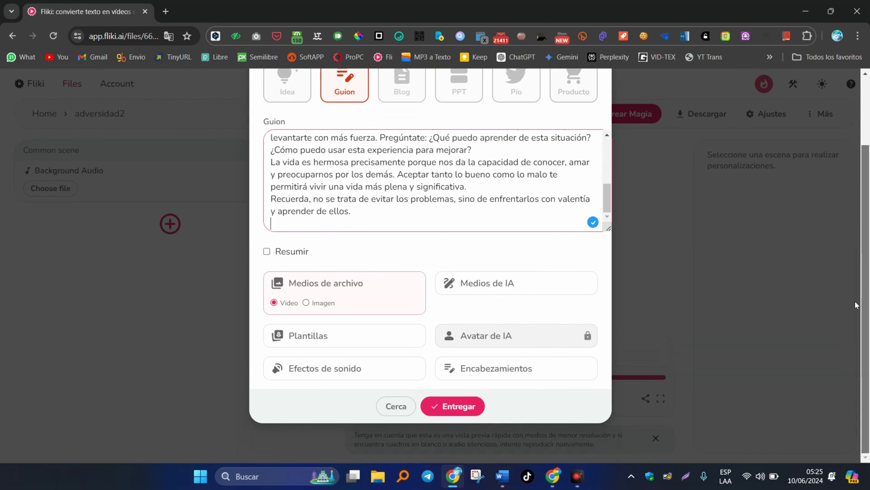
pyautogui.click(459, 411)
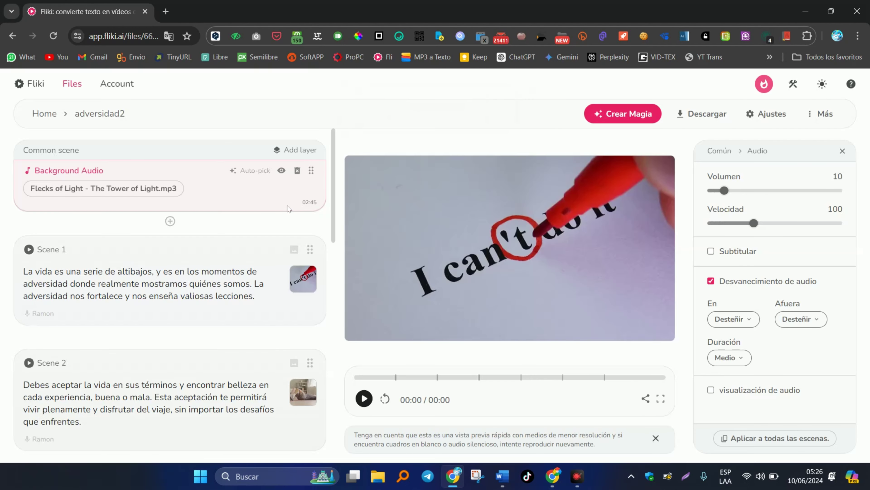
# - Review the text and media thumbnails of the generated scenes 1 through 7, and open the video's download options
pyautogui.scroll(-2, 330, 192)
pyautogui.scroll(-6, 330, 192)
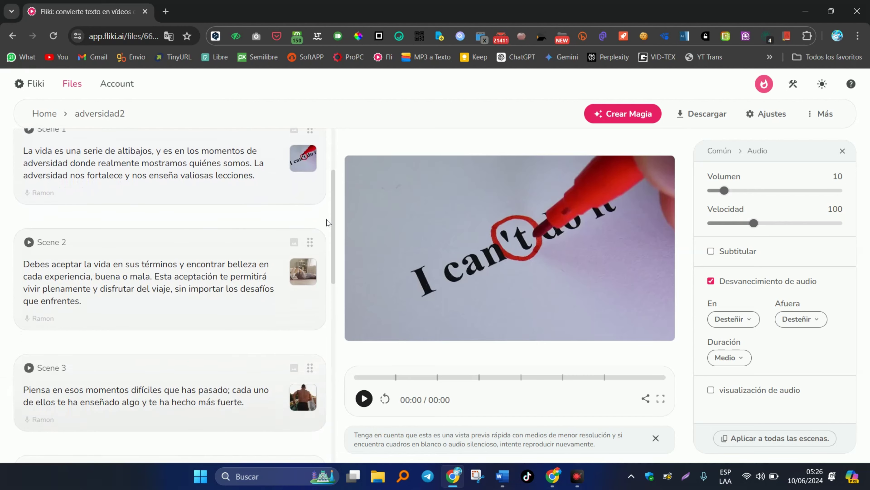
pyautogui.scroll(-5, 321, 279)
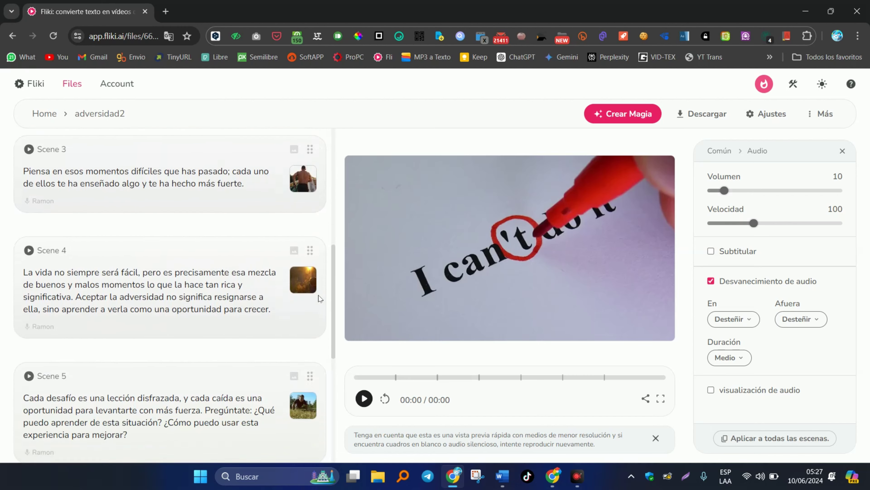
pyautogui.scroll(-1, 307, 391)
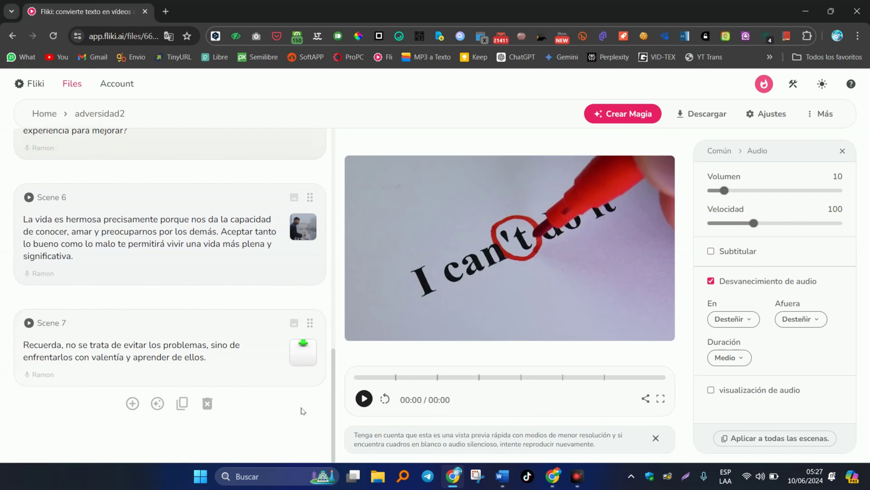
pyautogui.scroll(10, 301, 405)
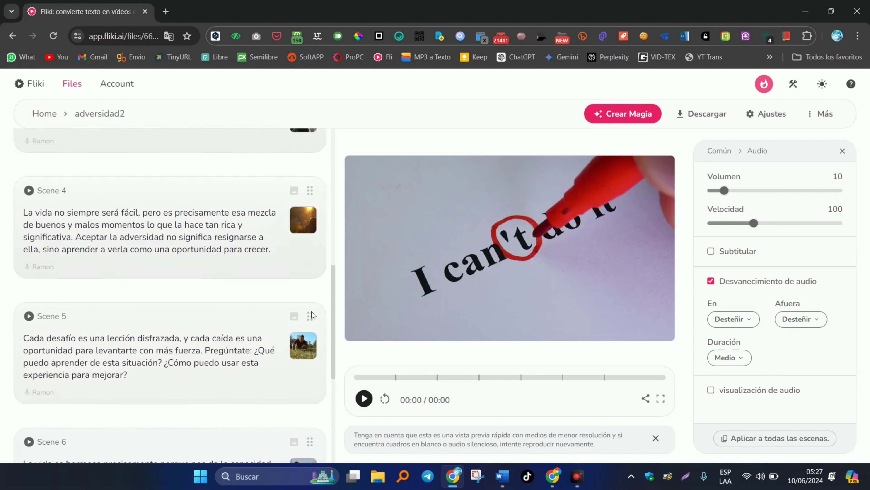
pyautogui.scroll(5, 321, 244)
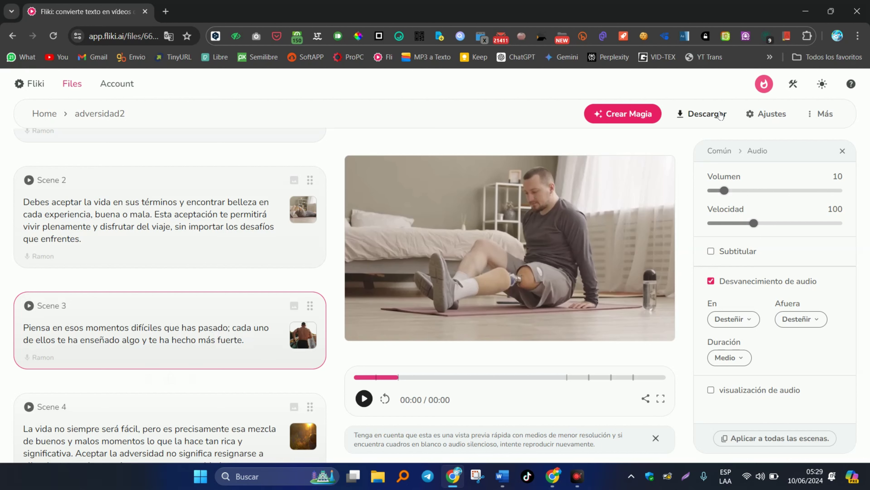
pyautogui.click(708, 119)
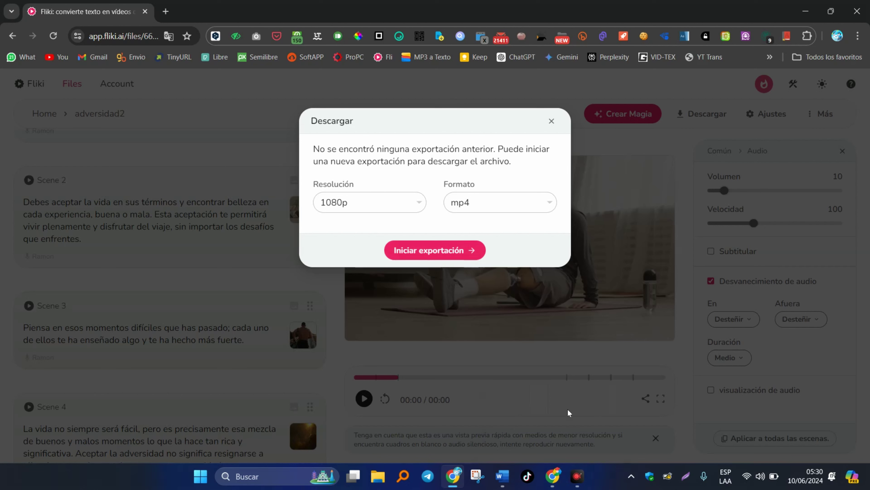
# - Switch to the YouTube playlist "Como Hacer VIDEOS con Fliki IA" and look through its videos to the end
pyautogui.click(553, 477)
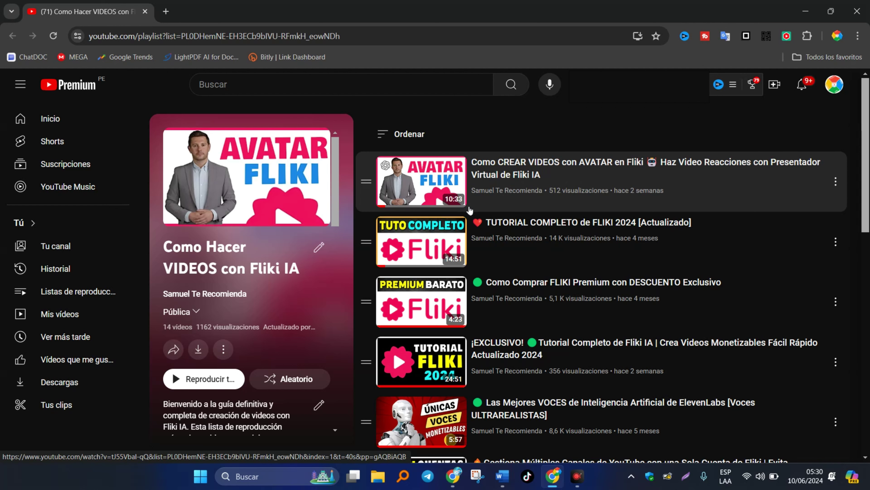
pyautogui.scroll(-1, 490, 244)
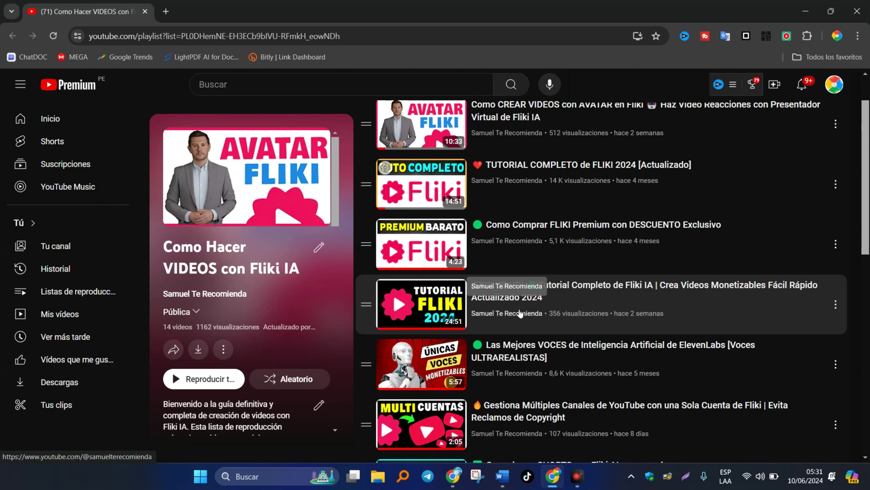
pyautogui.scroll(-10, 520, 313)
pyautogui.scroll(-2, 519, 313)
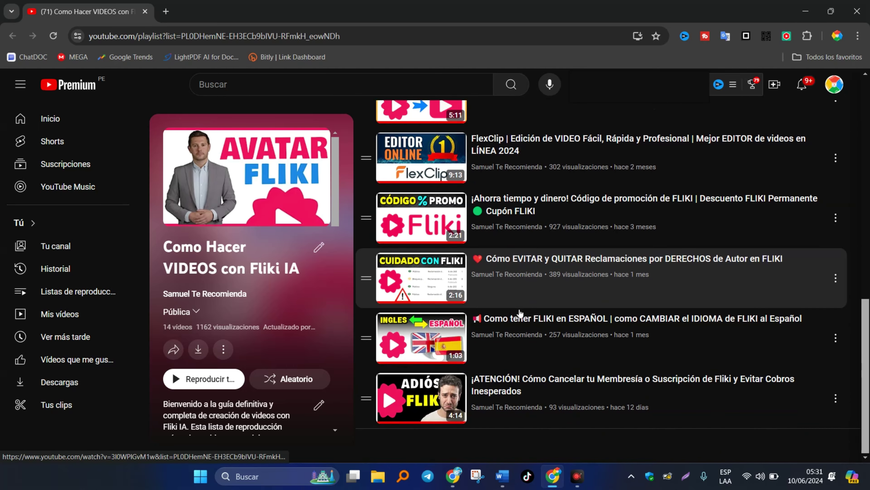